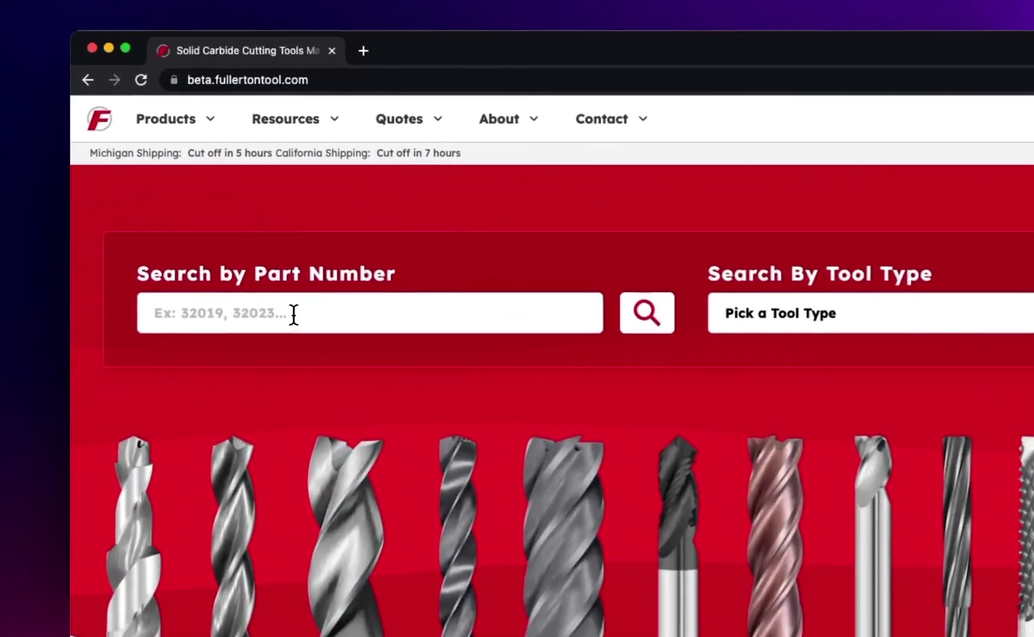
Search for part number 32019 and add 10 of that end mill to the cart
click(289, 295)
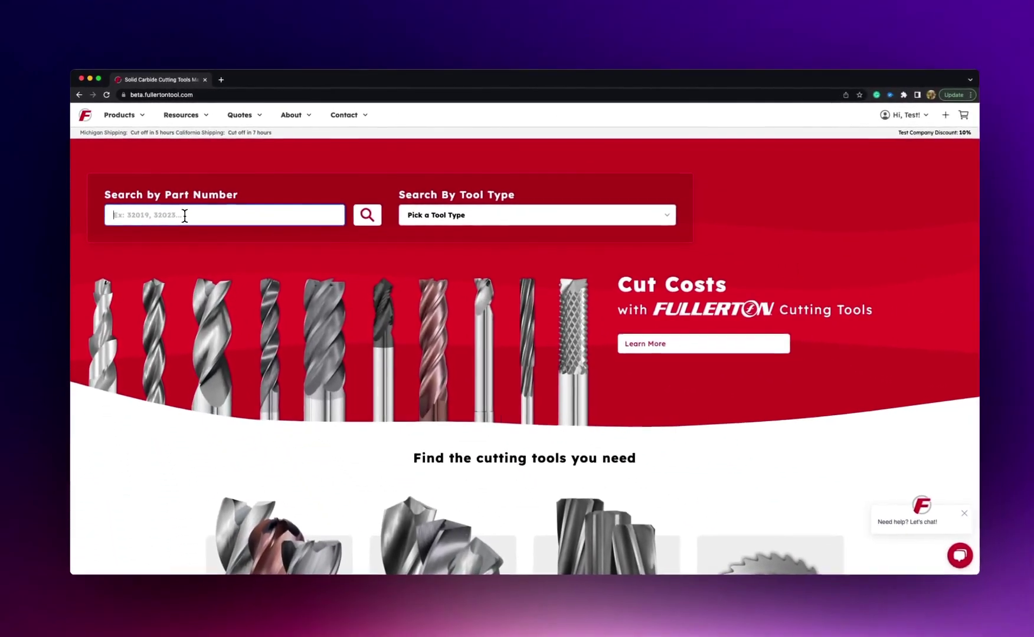
text(32019)
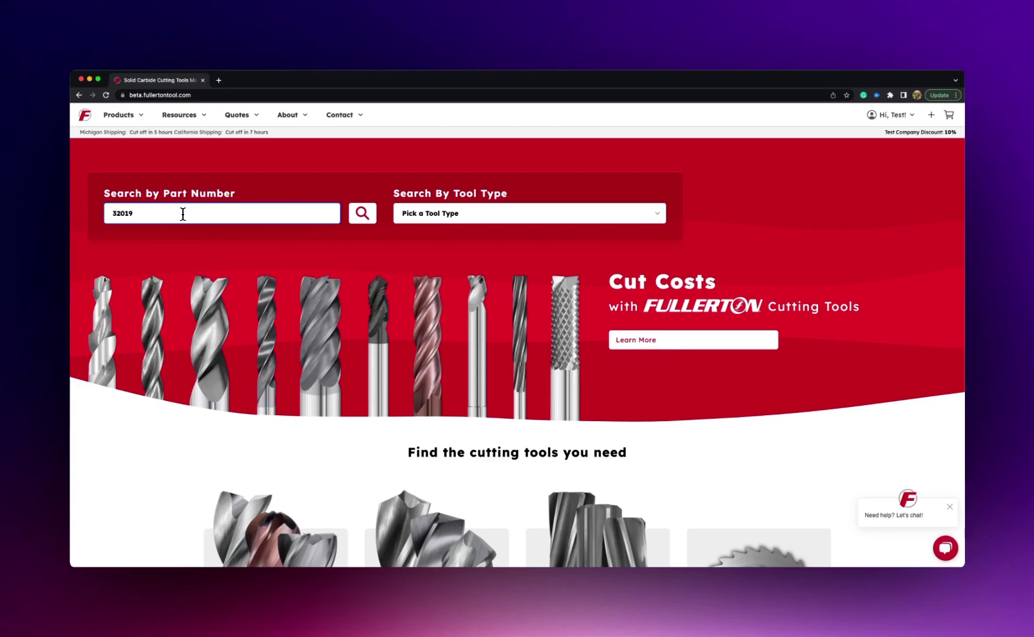
click(363, 218)
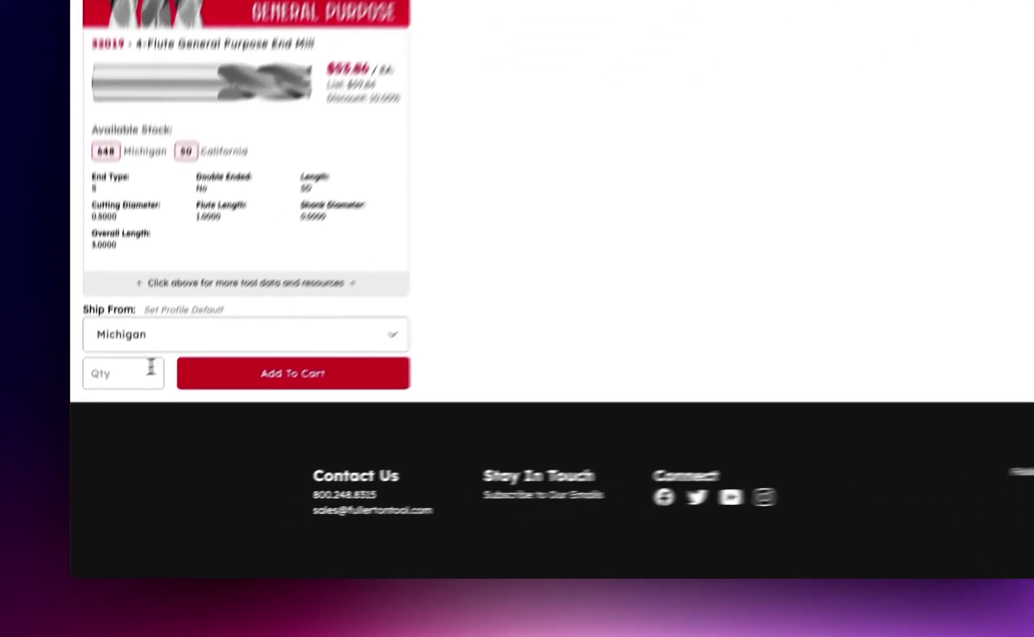
click(104, 432)
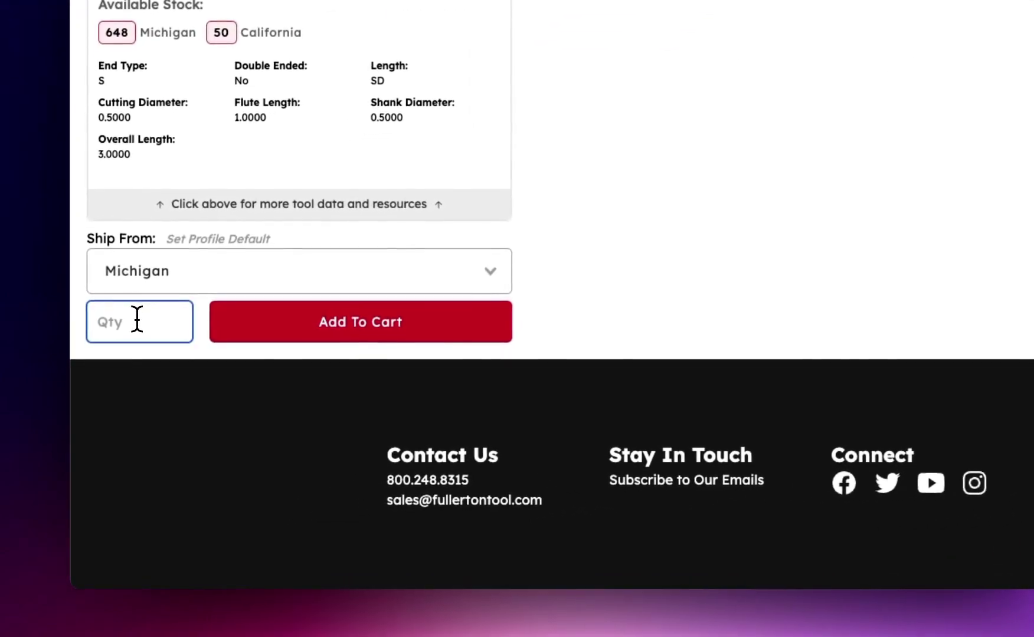
text(10)
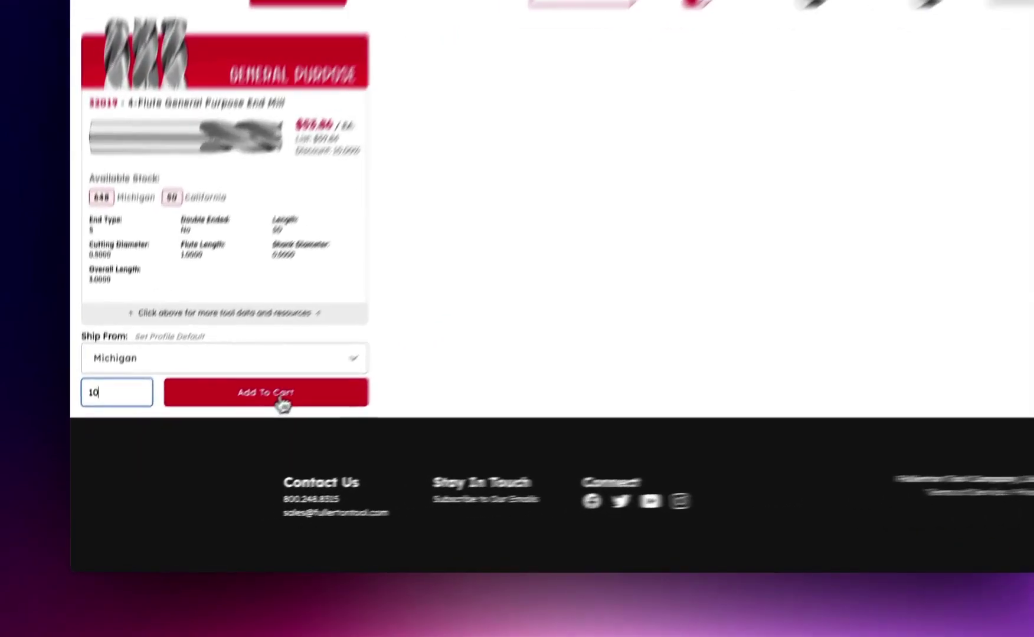
click(227, 441)
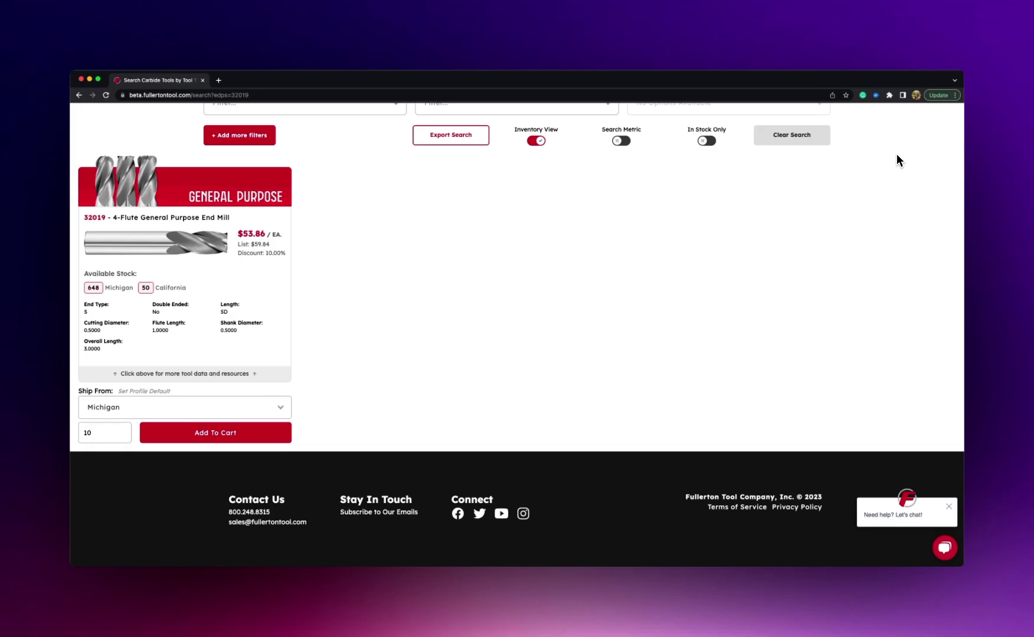
Clear the part search and filter the end mills by cutting diameter 0.2500, end type Square and 4 flutes
scroll(855, 220, up, 4)
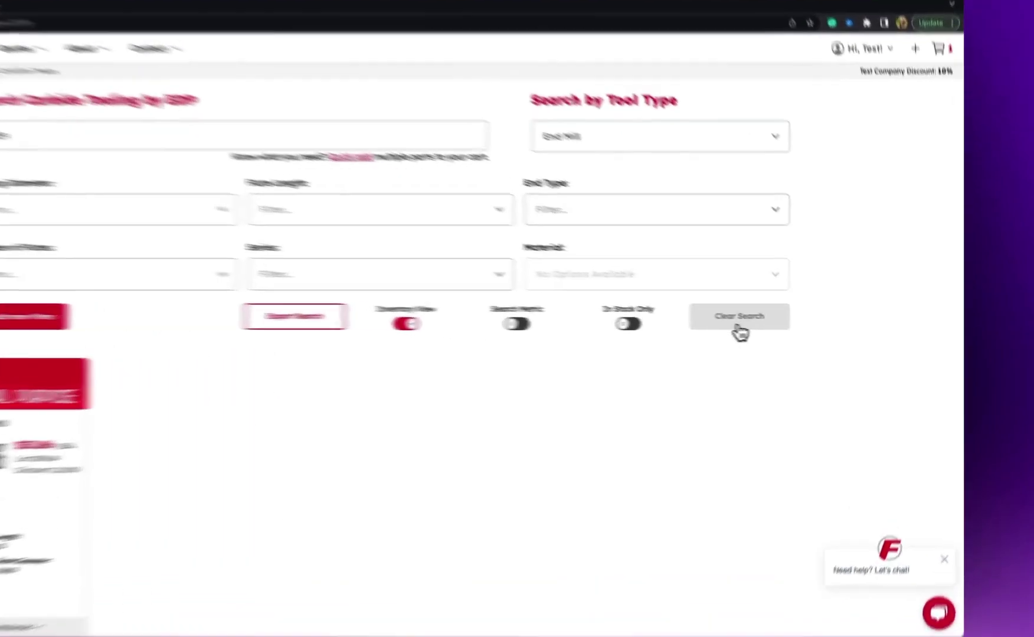
click(739, 331)
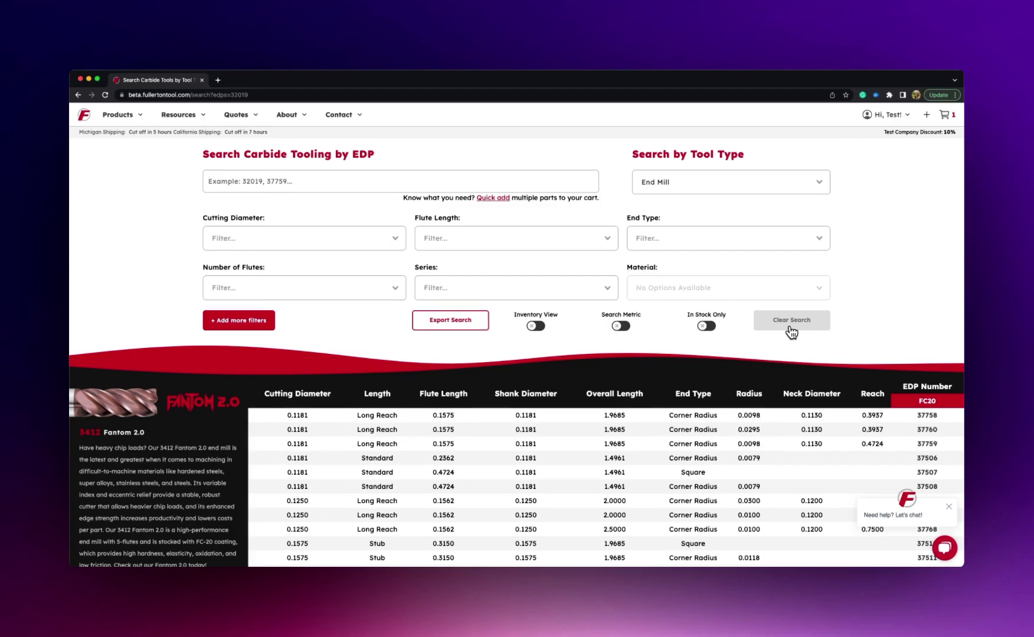
click(394, 240)
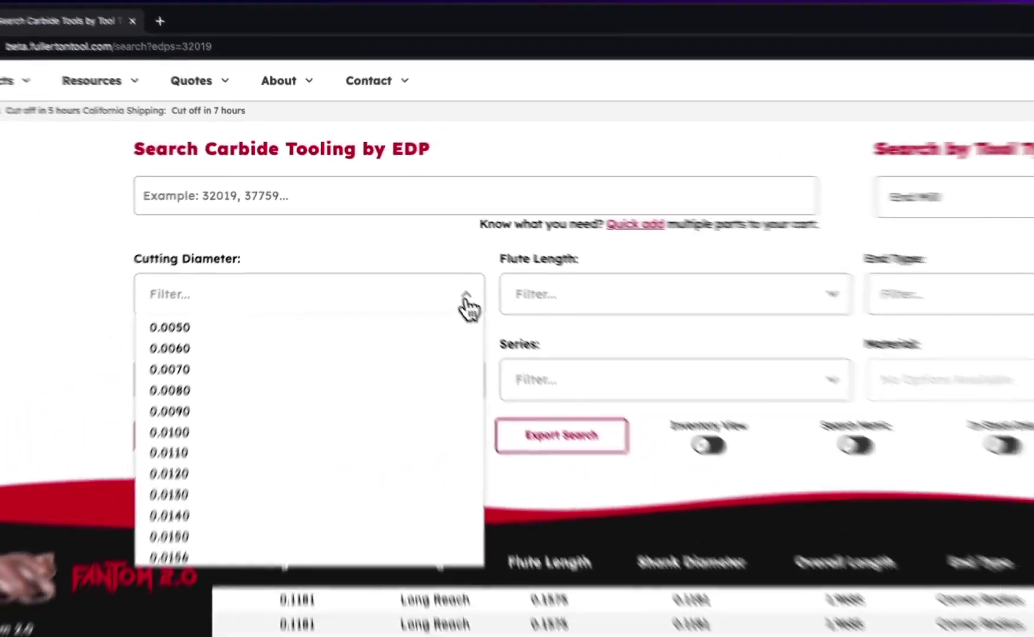
text(.)
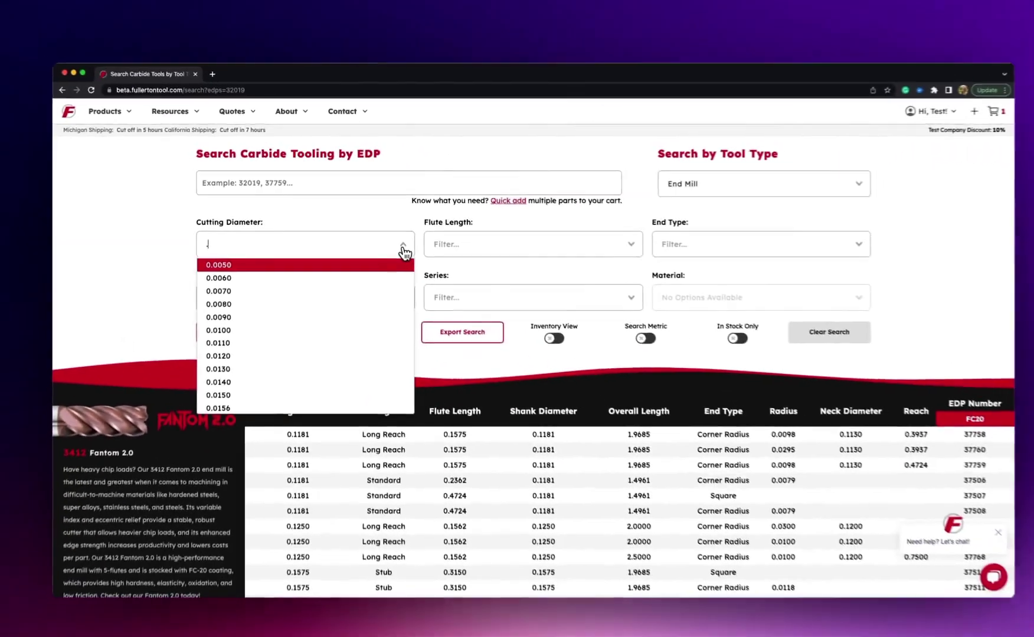
text(25)
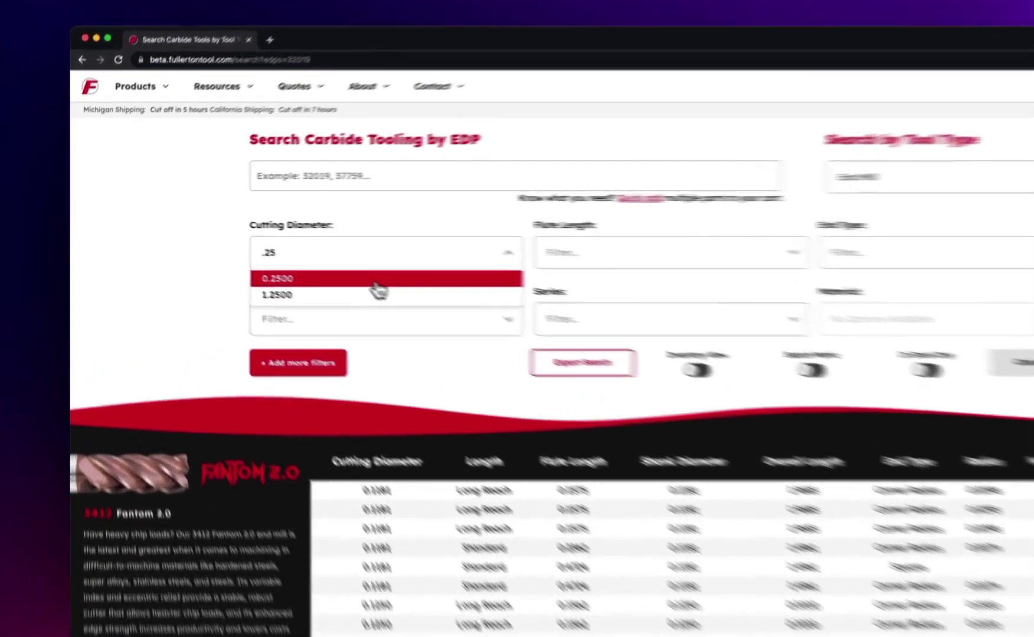
click(306, 258)
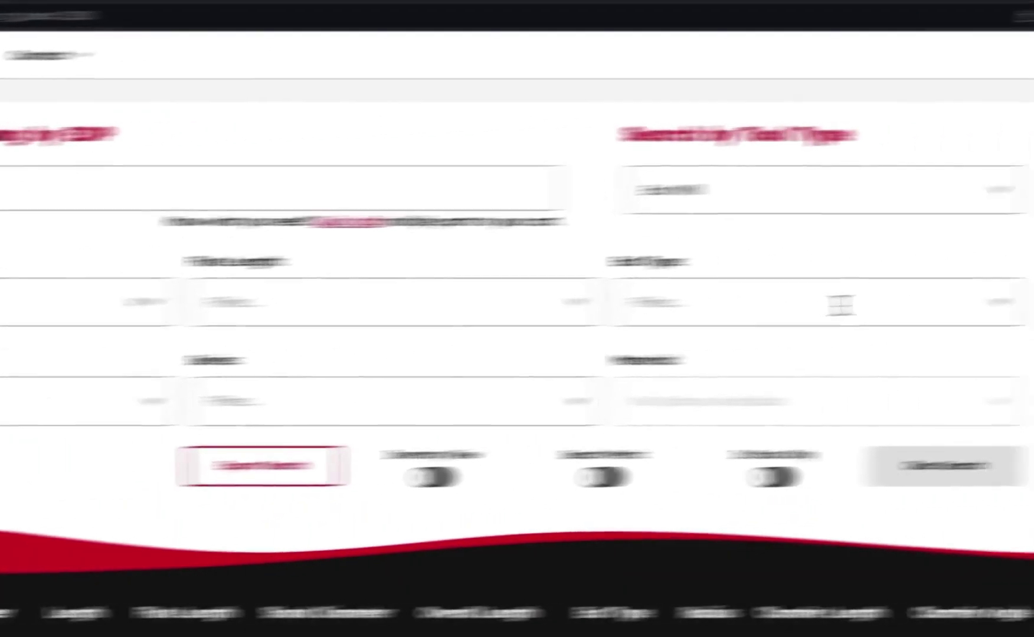
click(551, 317)
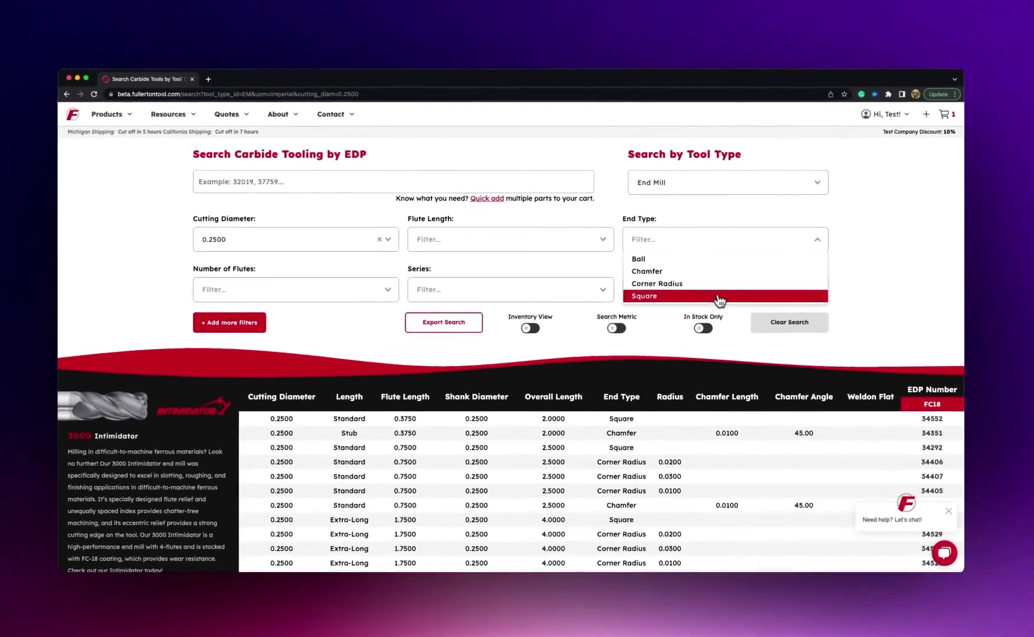
click(719, 301)
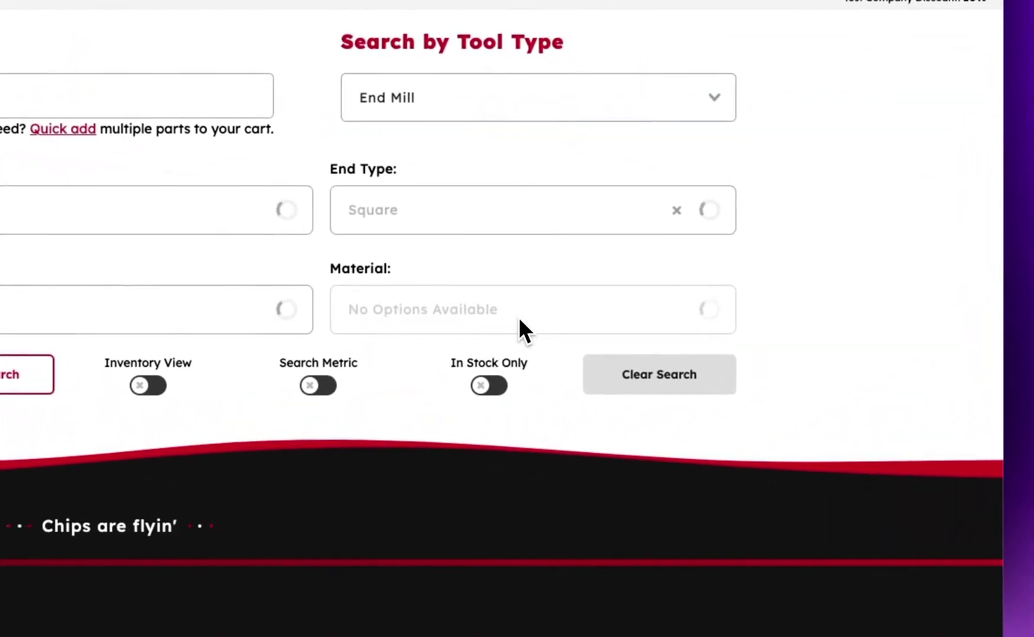
click(519, 287)
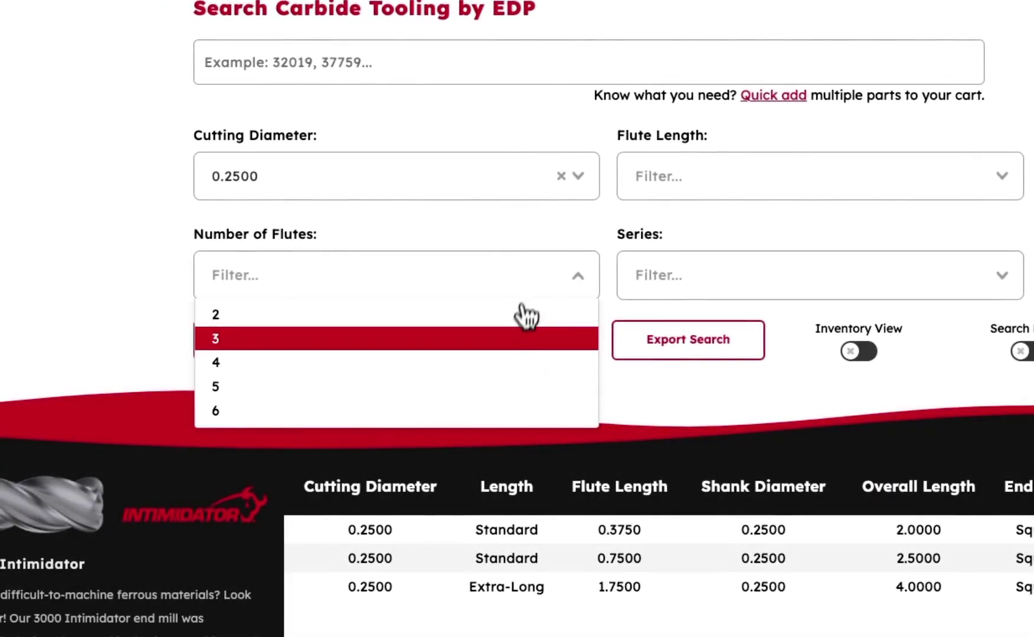
click(512, 367)
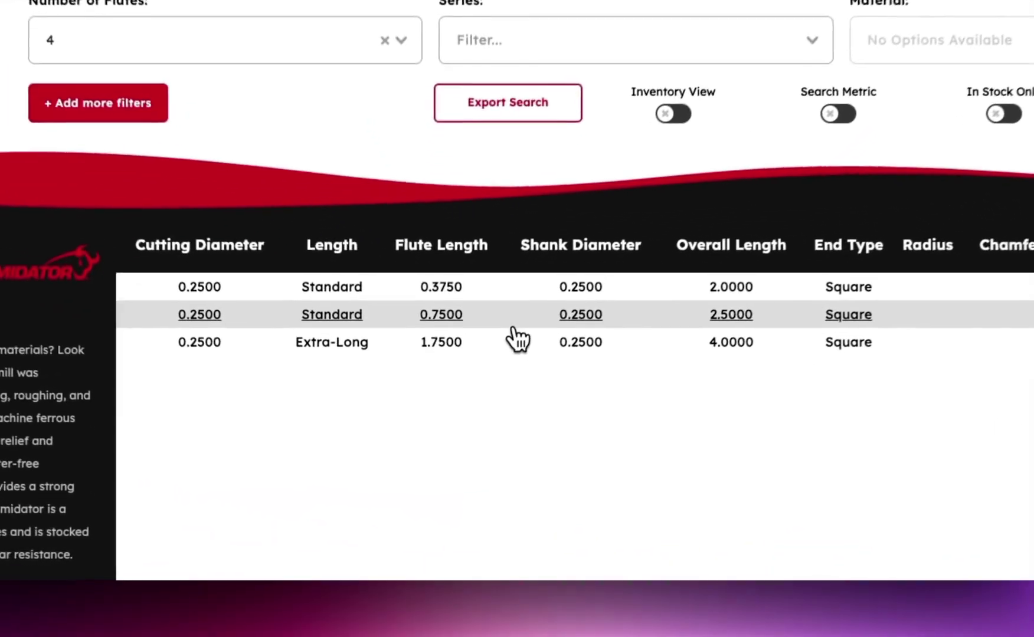
Open the standard-length Intimidator end mill with 0.7500 flute length, EDP 34292, and add 5 to the cart
click(454, 437)
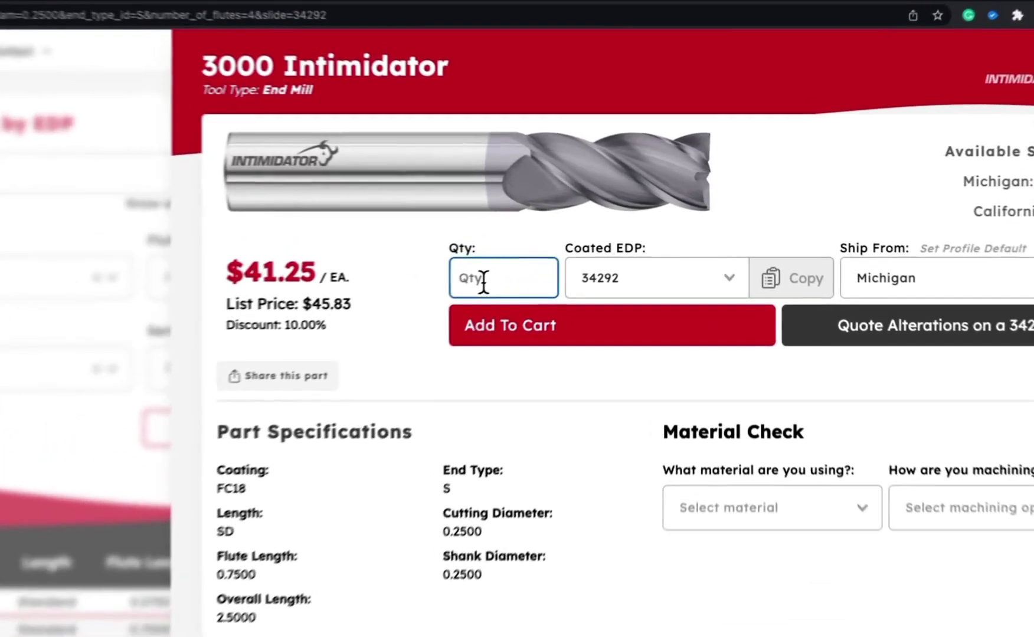
text(5)
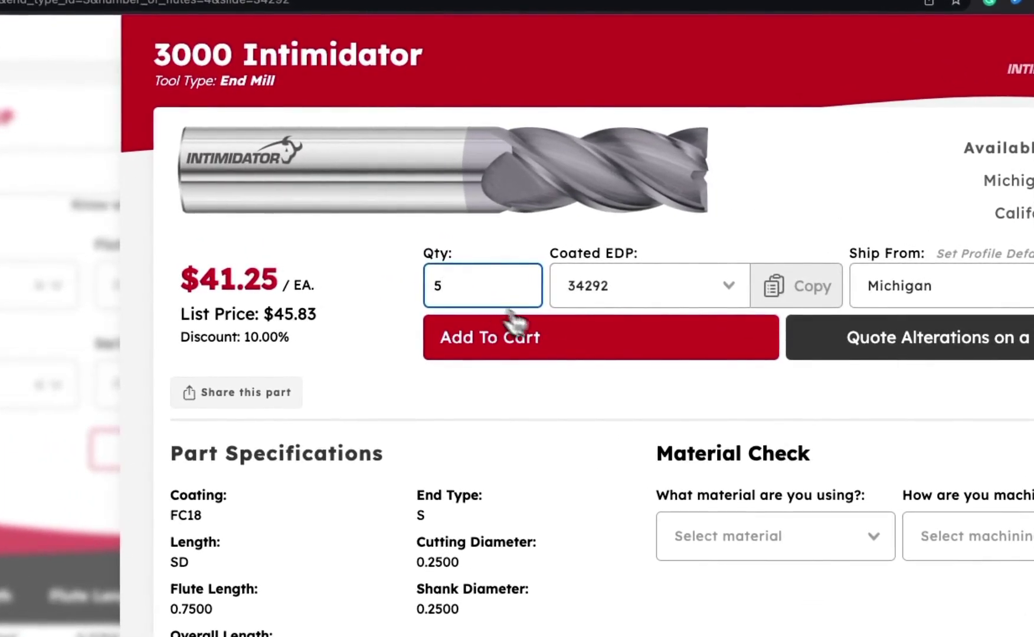
click(577, 354)
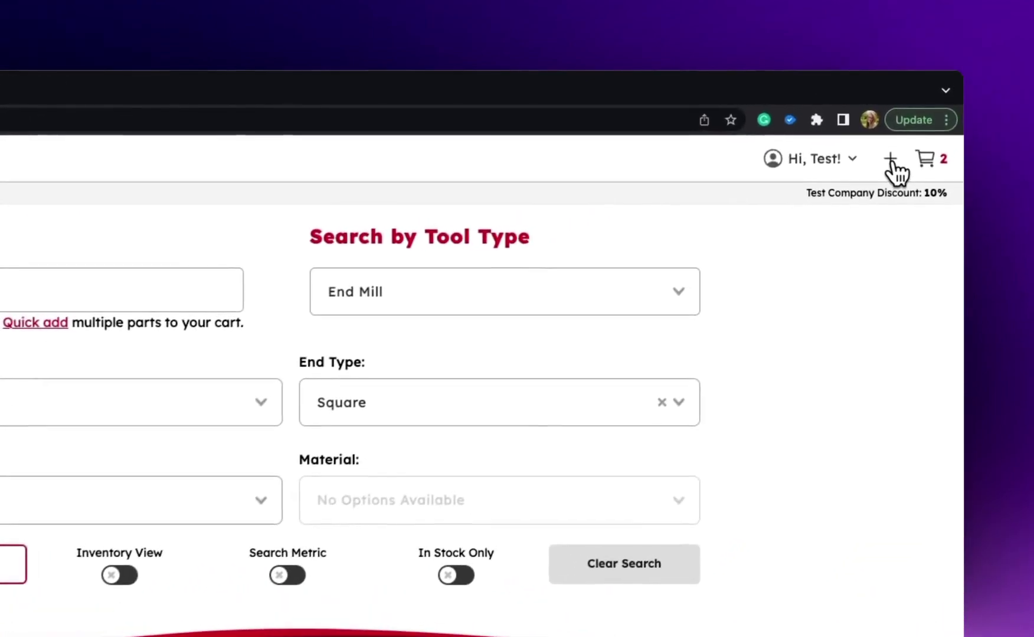
Start a Quick Add list with part 37512 at quantity 10 and part 37770 at quantity 5
click(891, 160)
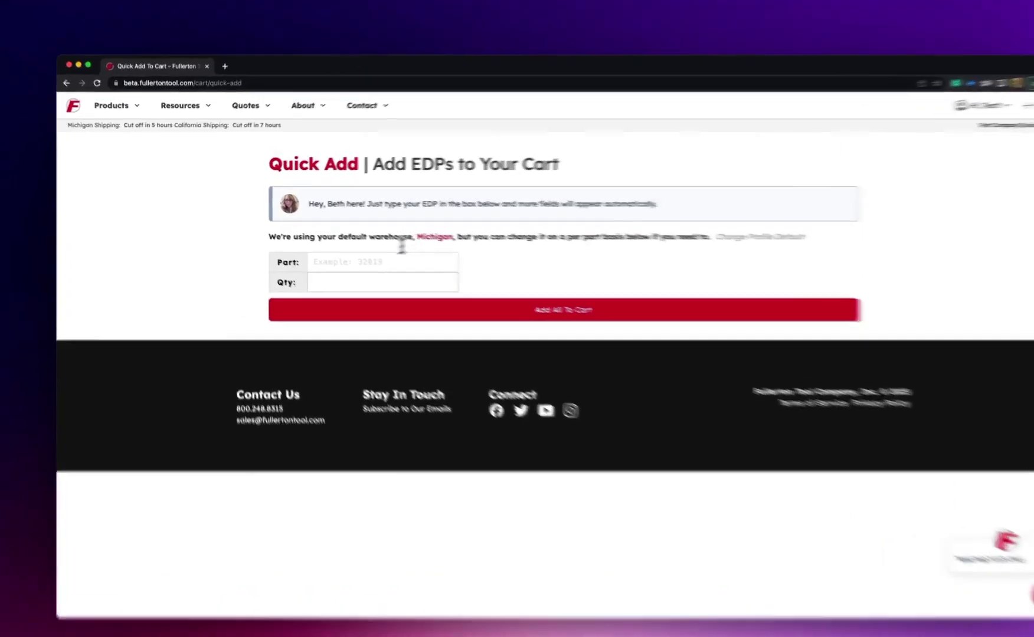
click(337, 254)
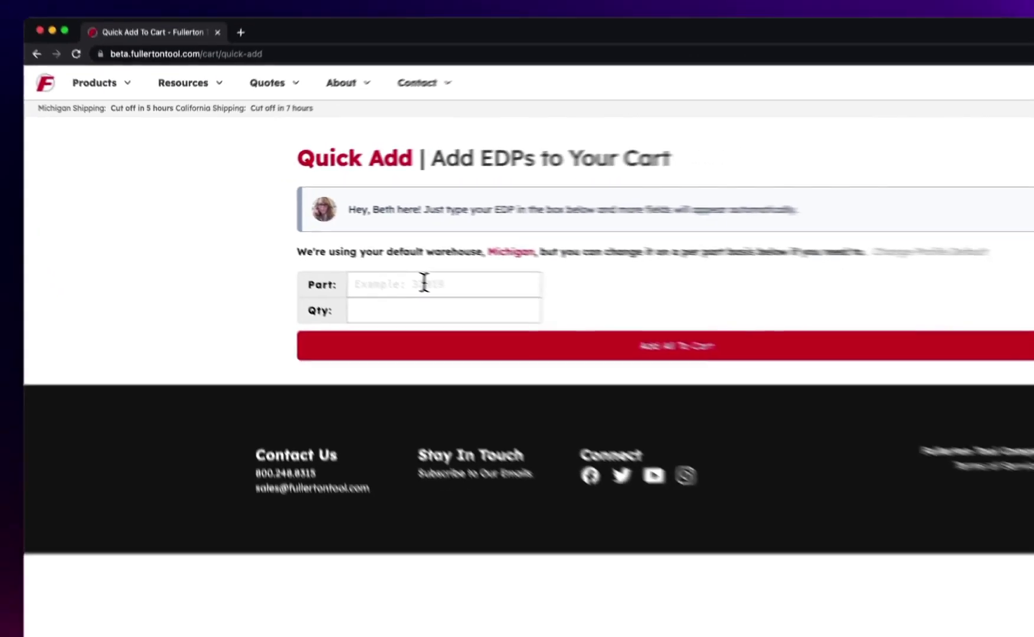
text(37512)
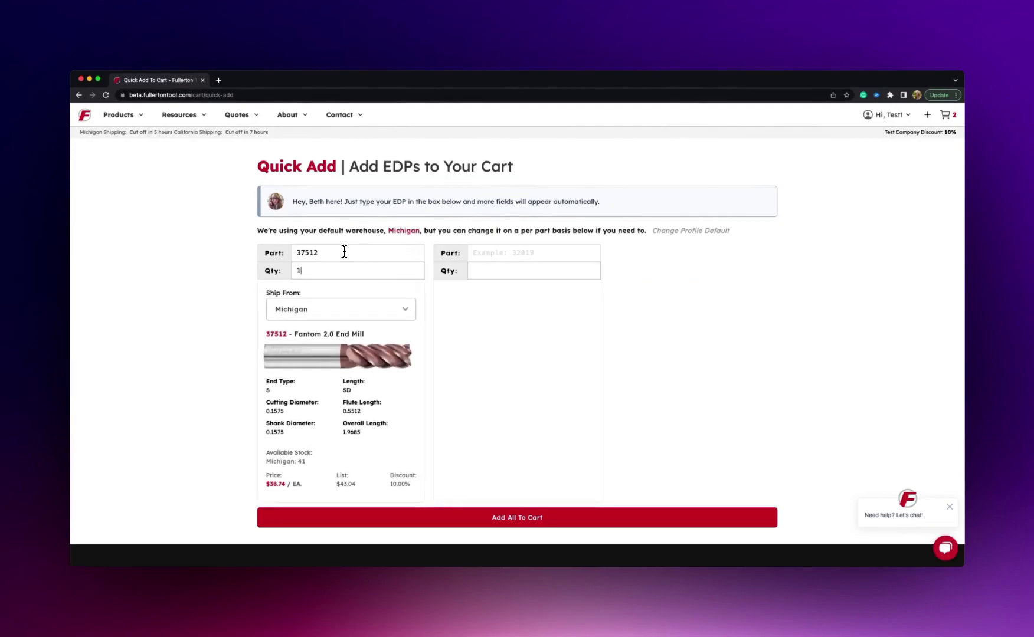
click(491, 253)
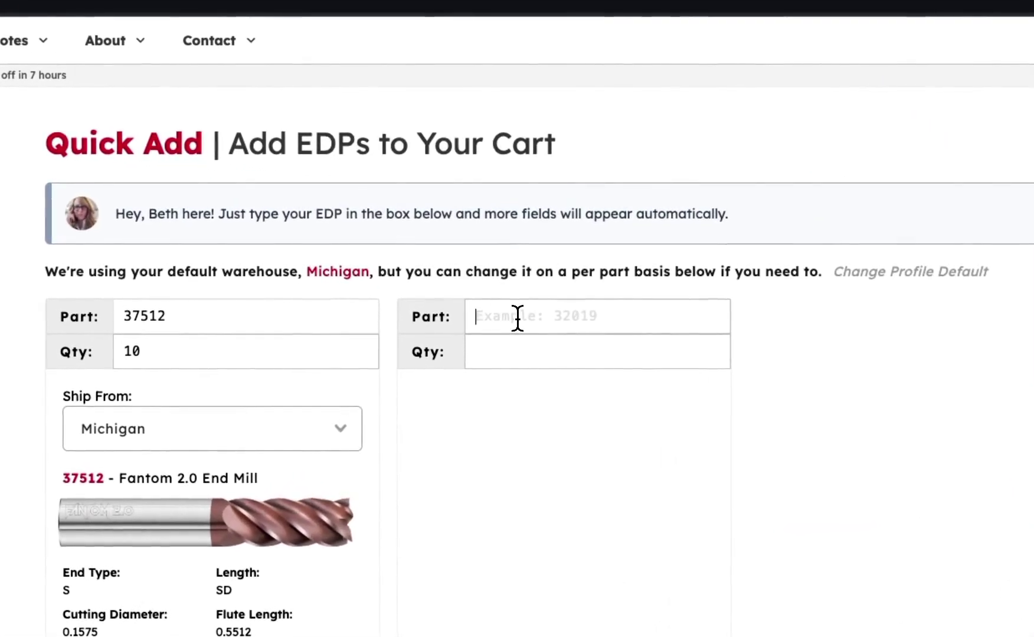
text(37770)
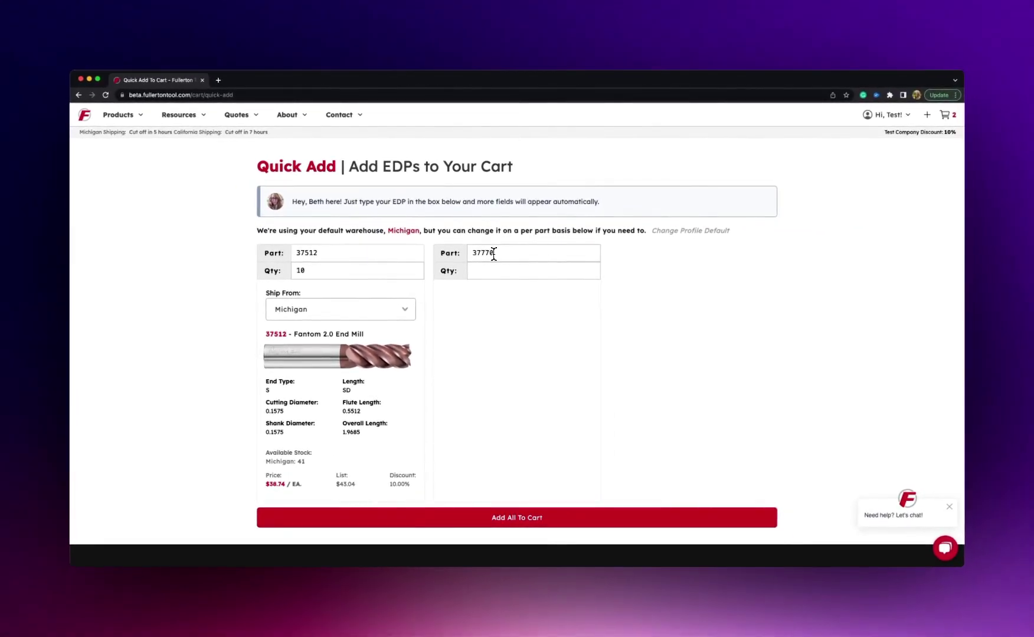
key(Tab)
text(5)
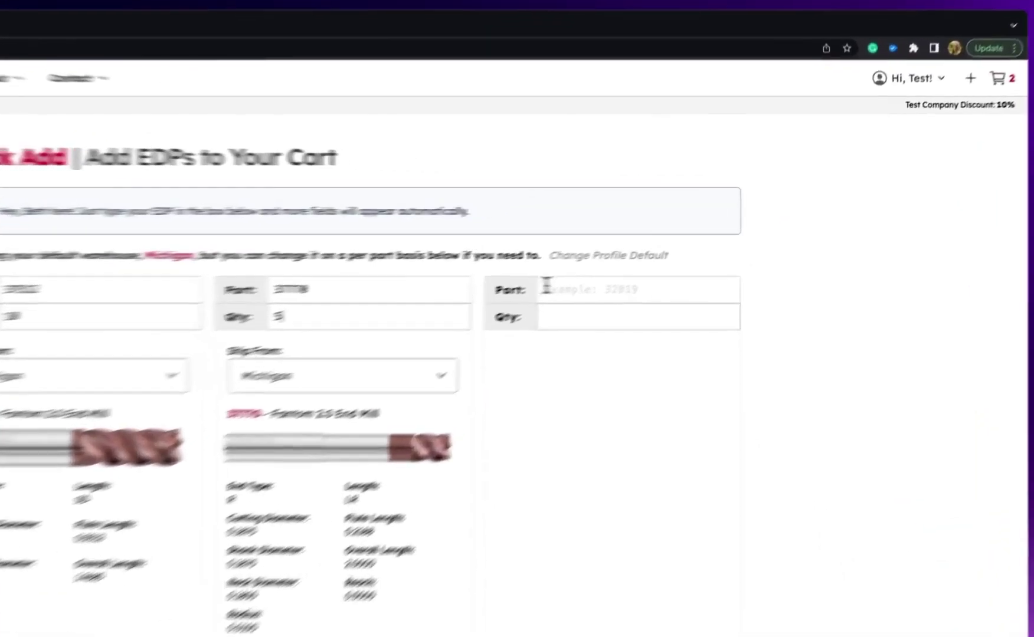
Enter part 27730 with quantity 2 as the third Quick Add item and add all listed parts to the cart
click(681, 252)
text(27730)
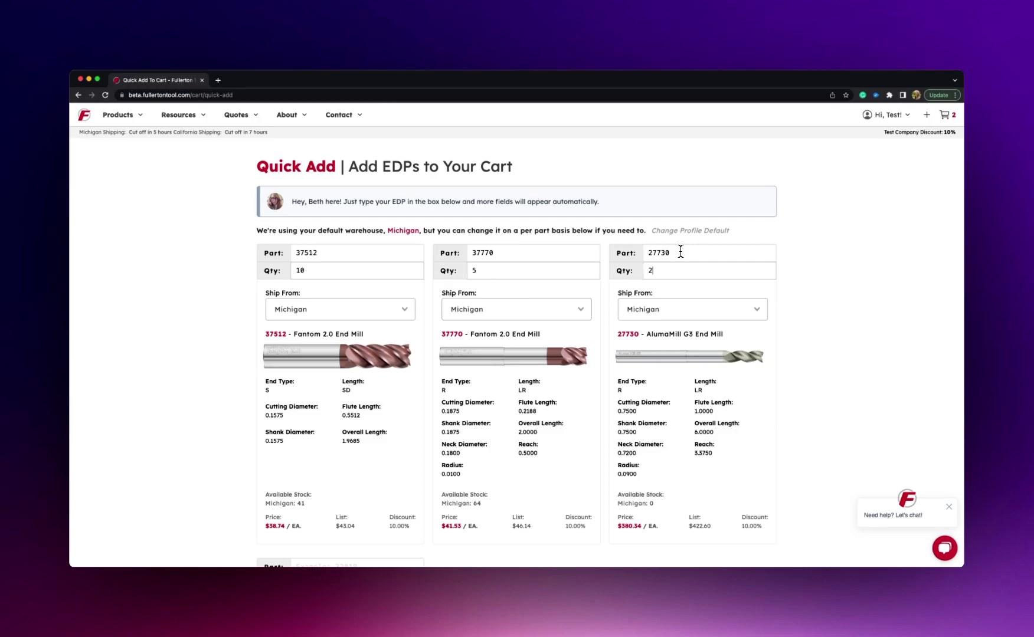
scroll(744, 289, down, 3)
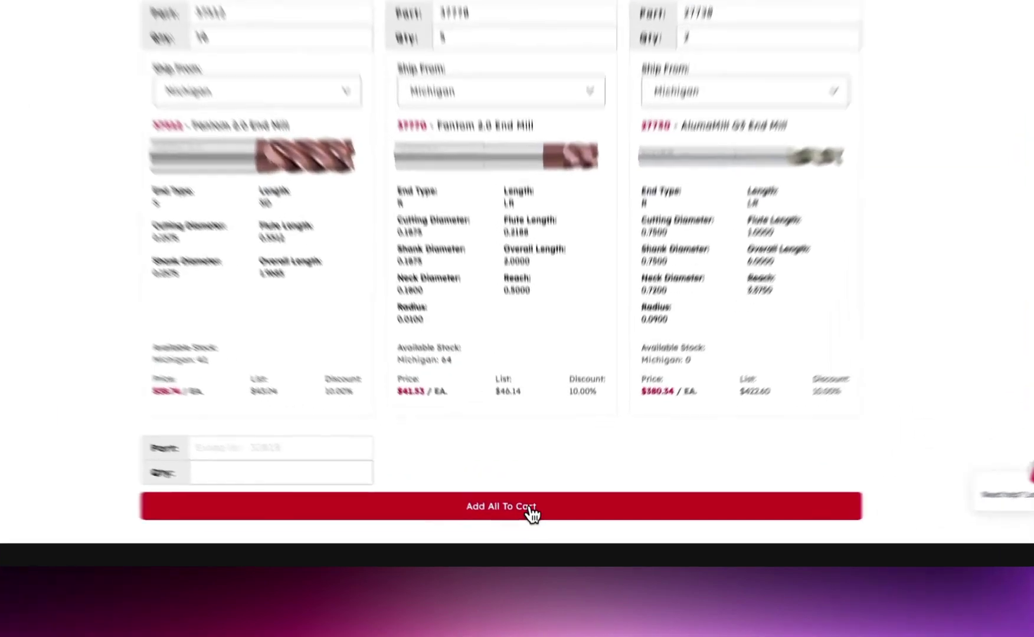
click(538, 525)
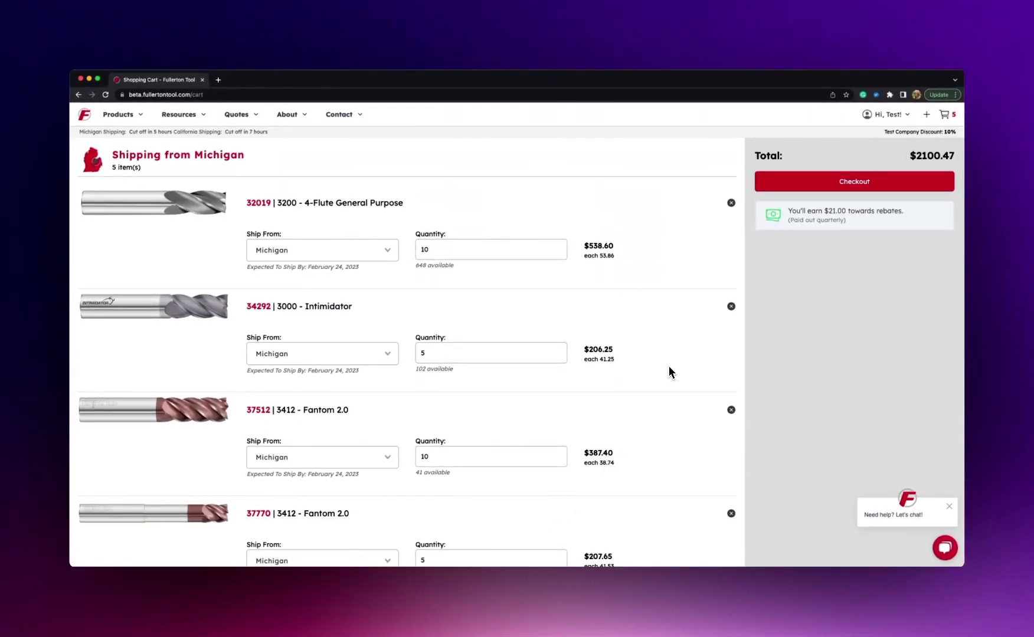
Review the items in the shopping cart and examine the eligible orders in the account's rebate status details
scroll(539, 298, down, 2)
scroll(377, 369, down, 4)
scroll(374, 370, up, 2)
scroll(374, 370, up, 4)
mouse_move(886, 118)
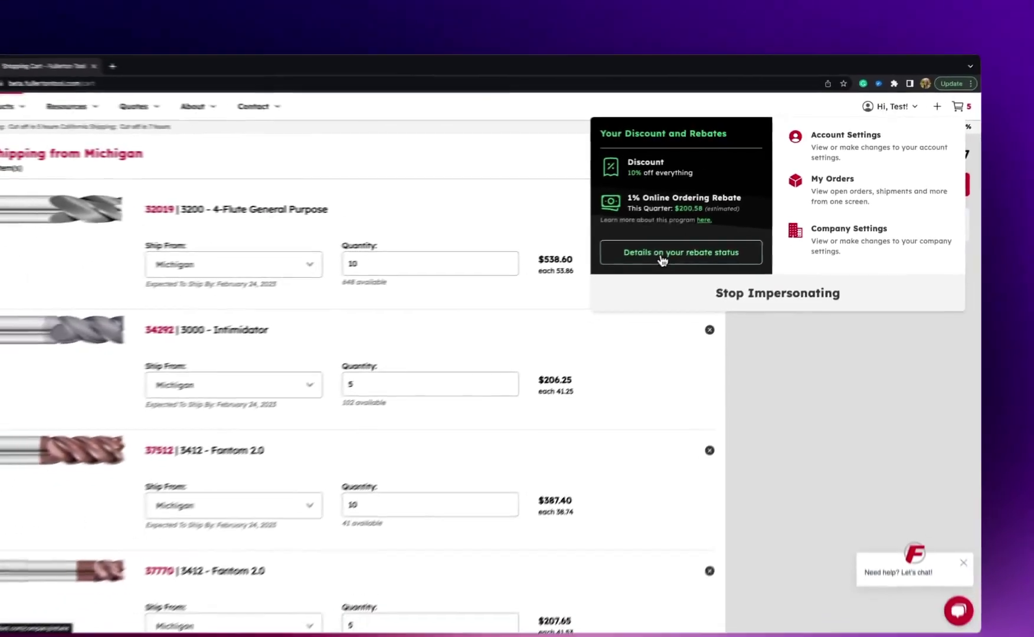
click(690, 247)
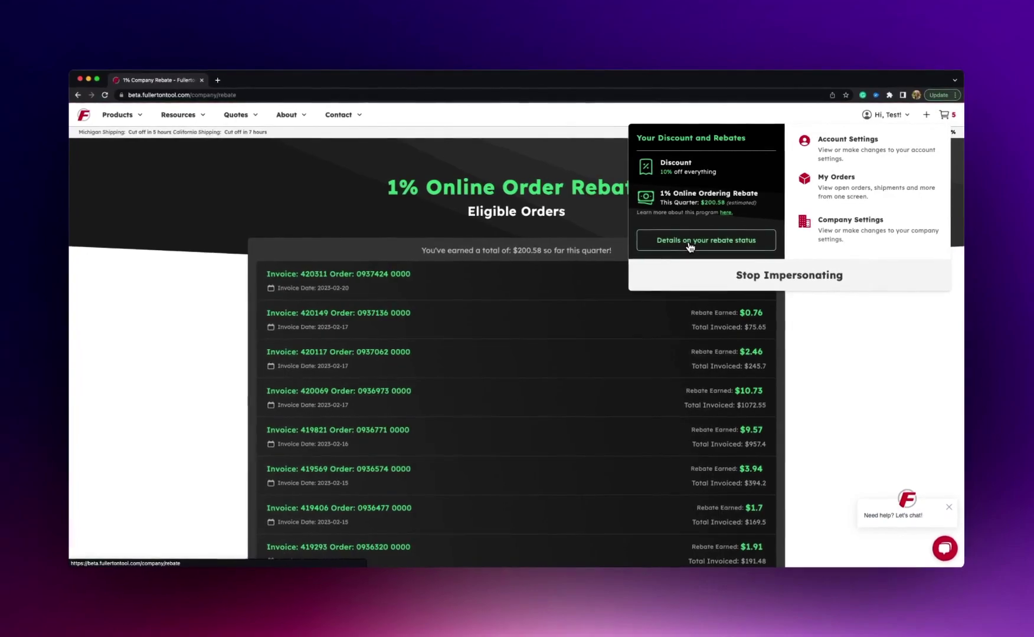
scroll(687, 247, down, 4)
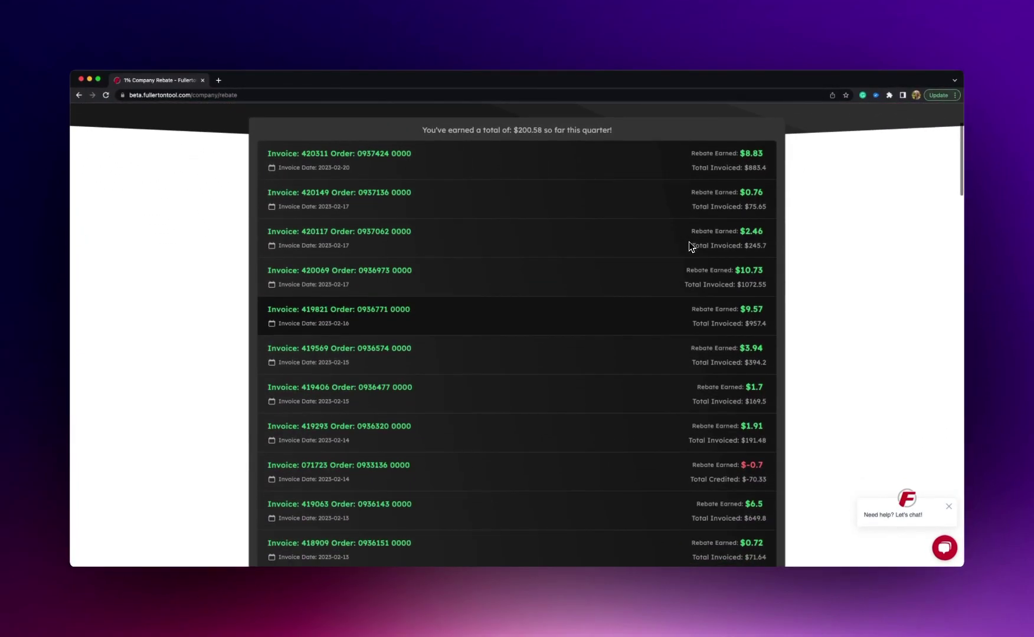